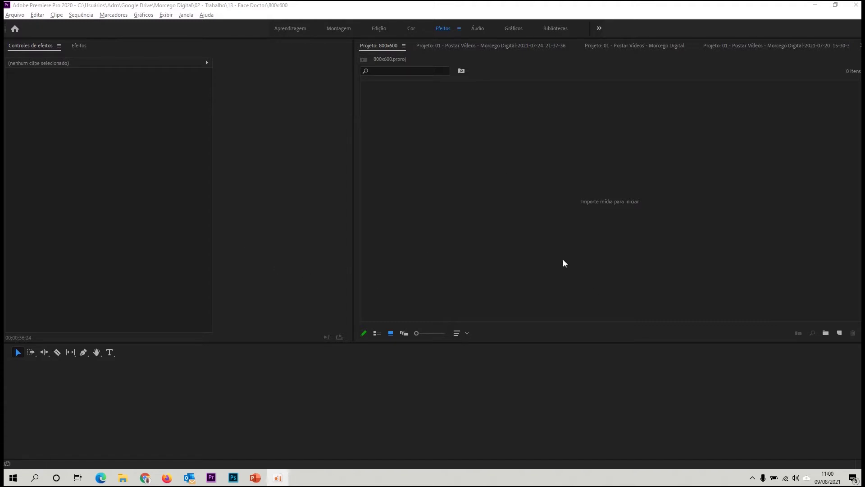
# Step: Create a new project named 800x600, overwriting the existing project file
pyautogui.click(16, 15)
pyautogui.moveTo(75, 26)
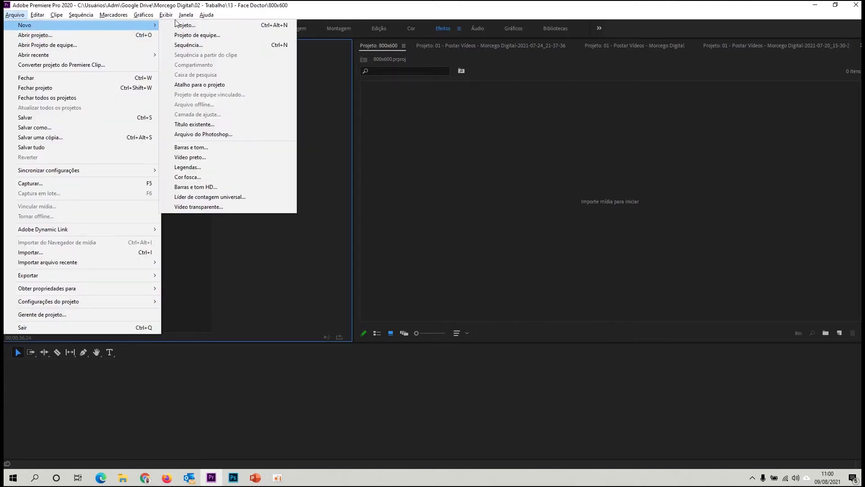
pyautogui.click(199, 26)
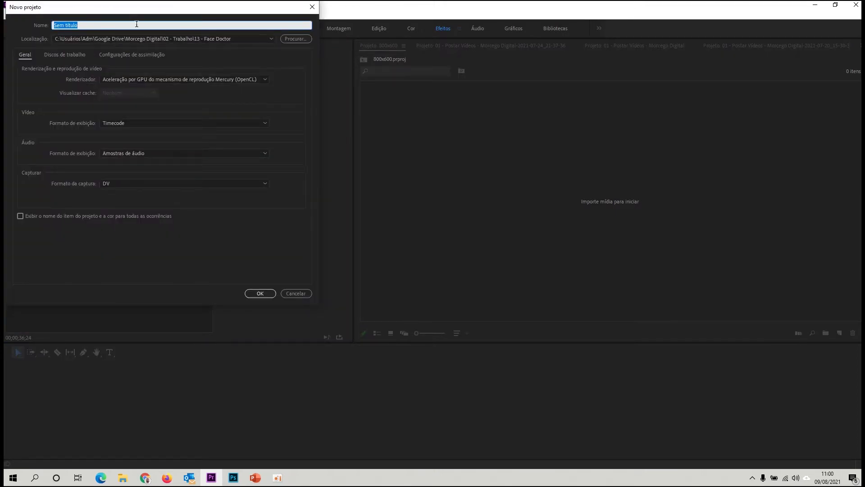
pyautogui.write('800x600')
pyautogui.click(259, 293)
pyautogui.click(199, 168)
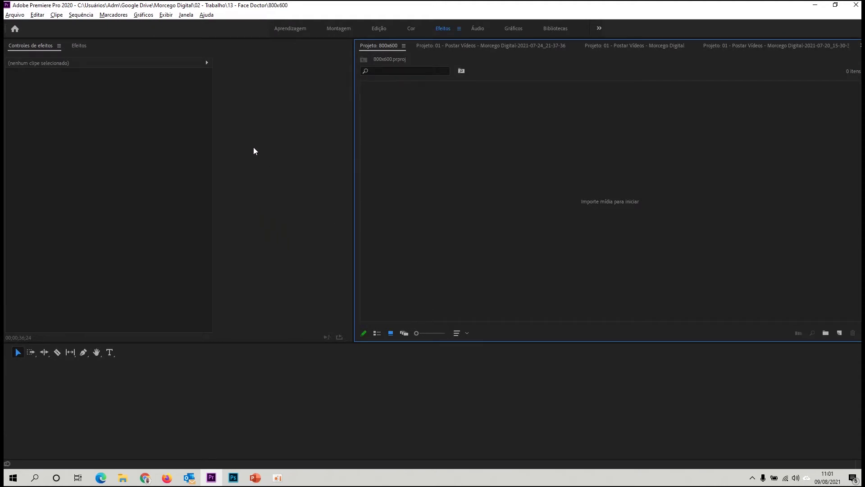
pyautogui.click(15, 15)
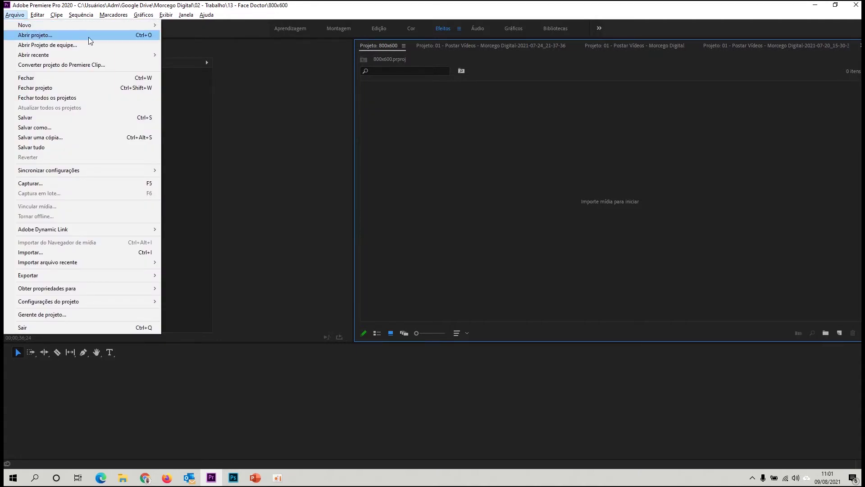
# Step: Begin a new sequence through Arquivo > Novo > Sequência
pyautogui.moveTo(99, 27)
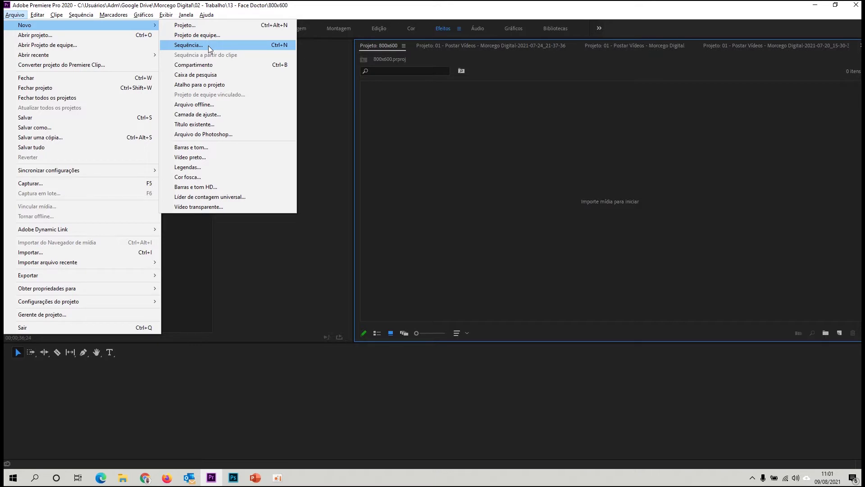
pyautogui.click(210, 47)
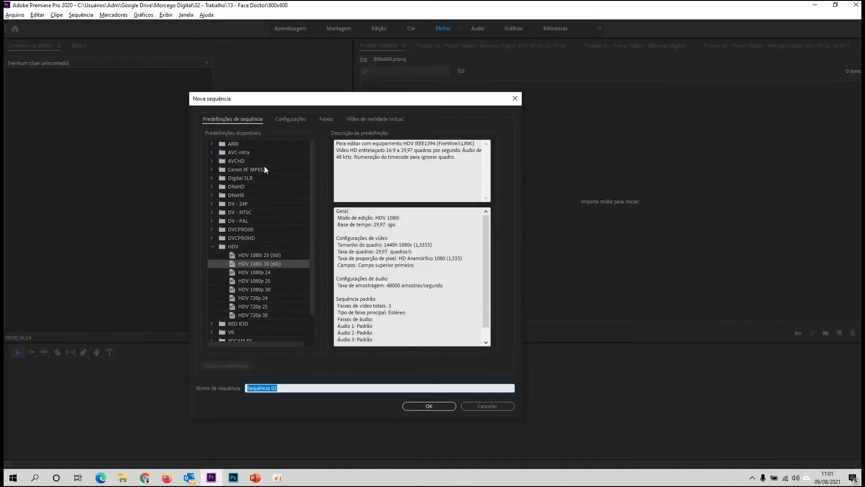
pyautogui.click(313, 210)
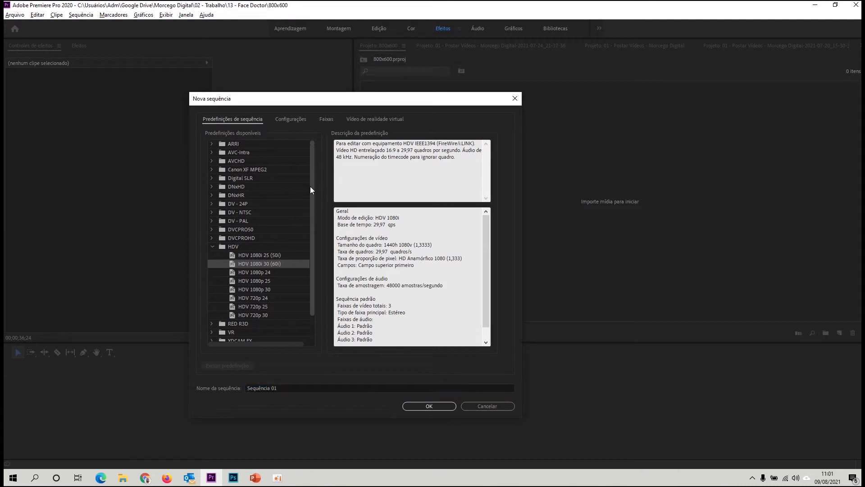
# Step: Expand Personalizado and review the Tik Tok preset's 1080×1920, 29,97 fps settings
pyautogui.scroll(-1, 270, 297)
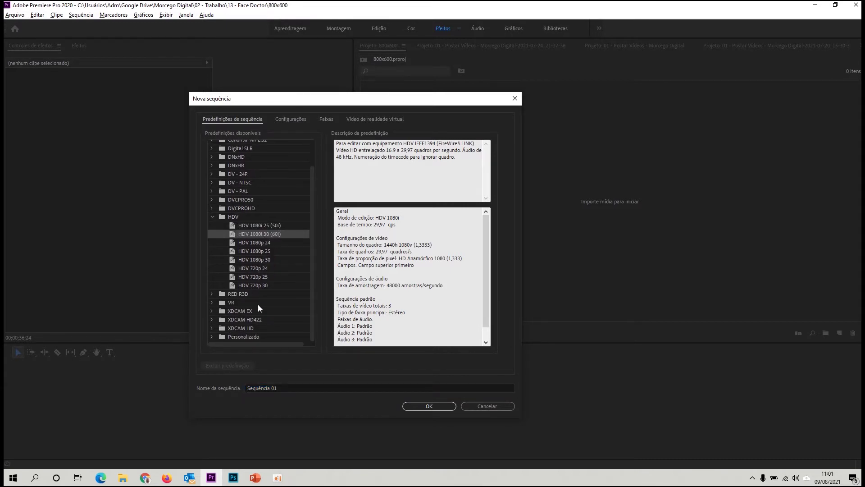
pyautogui.click(211, 337)
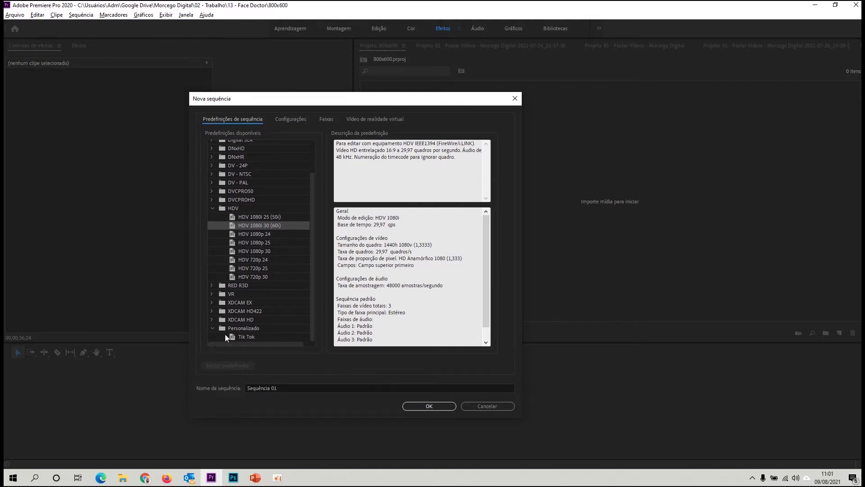
pyautogui.click(243, 338)
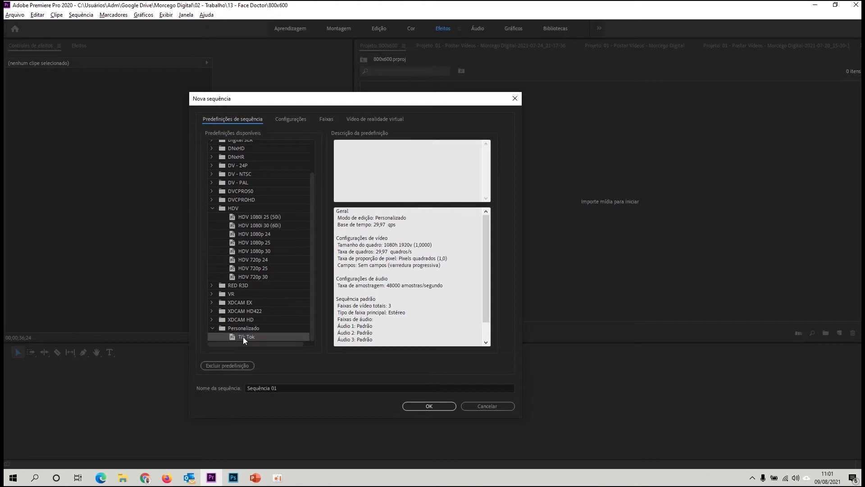
pyautogui.scroll(-1, 349, 272)
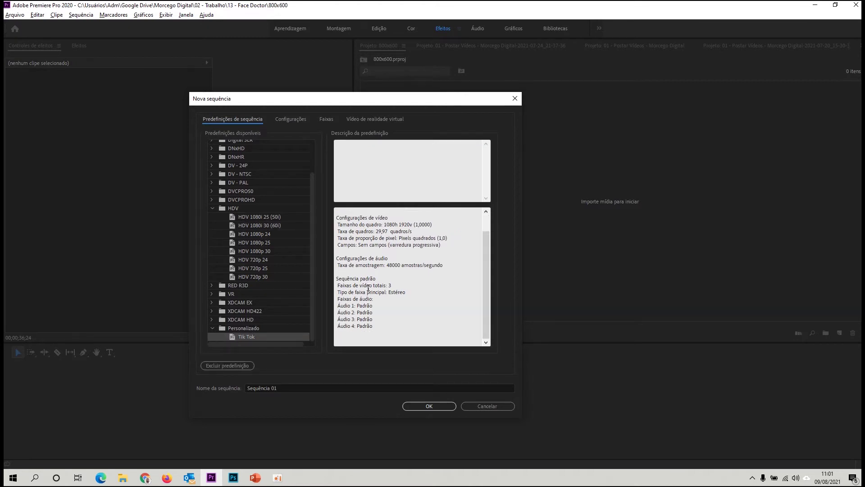
pyautogui.scroll(1, 361, 297)
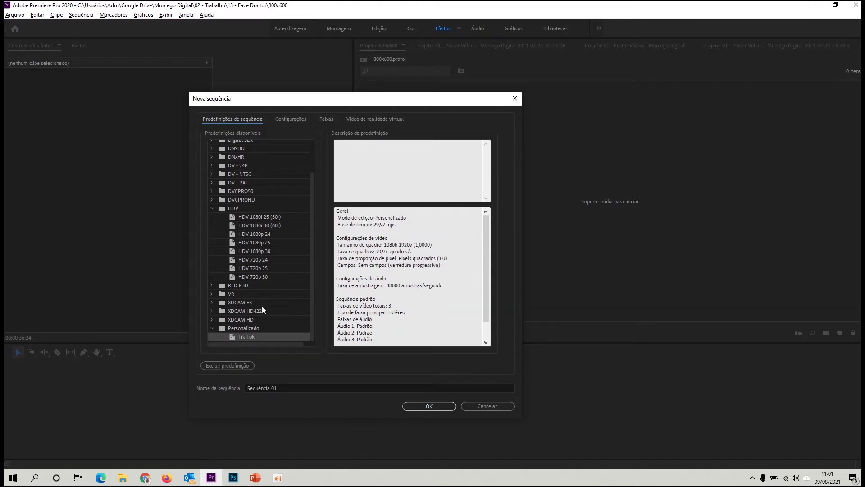
pyautogui.scroll(2, 275, 332)
pyautogui.scroll(-2, 242, 330)
pyautogui.scroll(2, 267, 256)
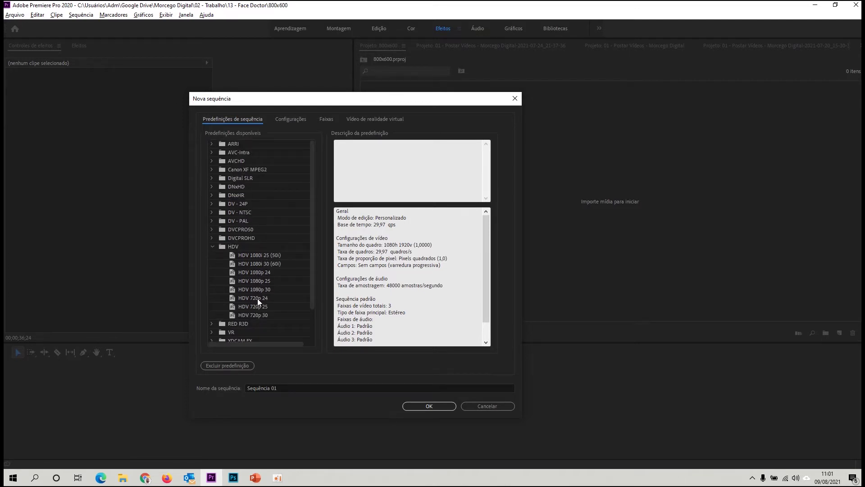
# Step: In Configurações, try DNX 1080p as the editing mode
pyautogui.click(288, 119)
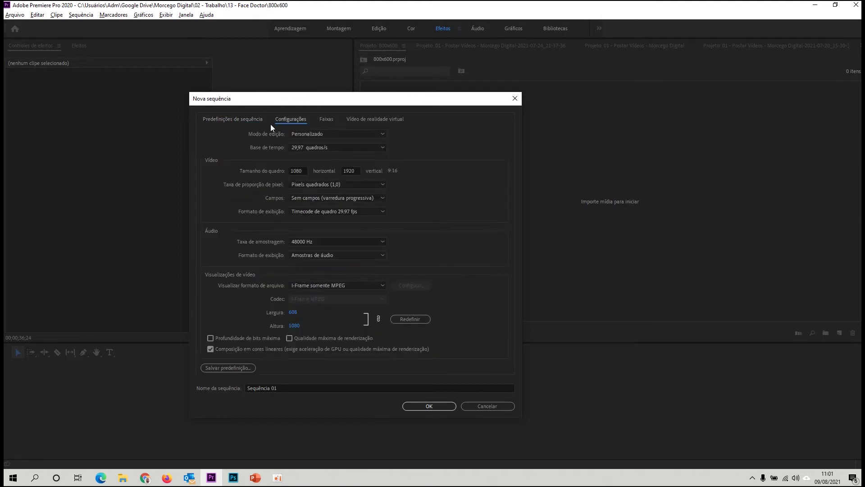
pyautogui.click(379, 134)
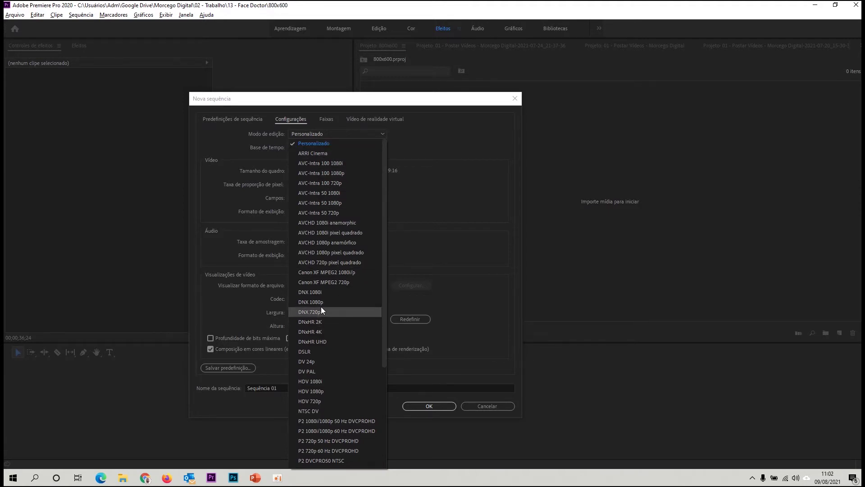
pyautogui.press('Escape')
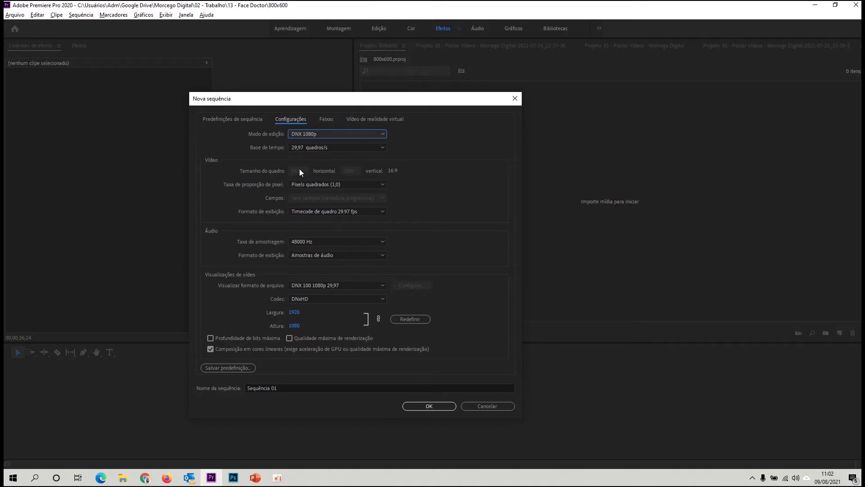
pyautogui.click(351, 135)
pyautogui.click(351, 149)
pyautogui.scroll(1, 369, 244)
pyautogui.scroll(1, 369, 244)
# Step: Set Modo de edição back to Personalizado and select the 1920 frame width value
pyautogui.click(355, 134)
pyautogui.scroll(5, 360, 188)
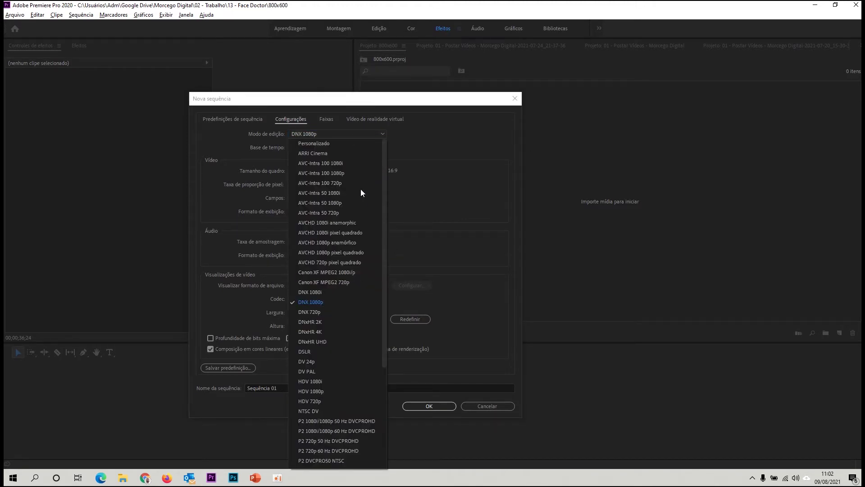
pyautogui.click(318, 143)
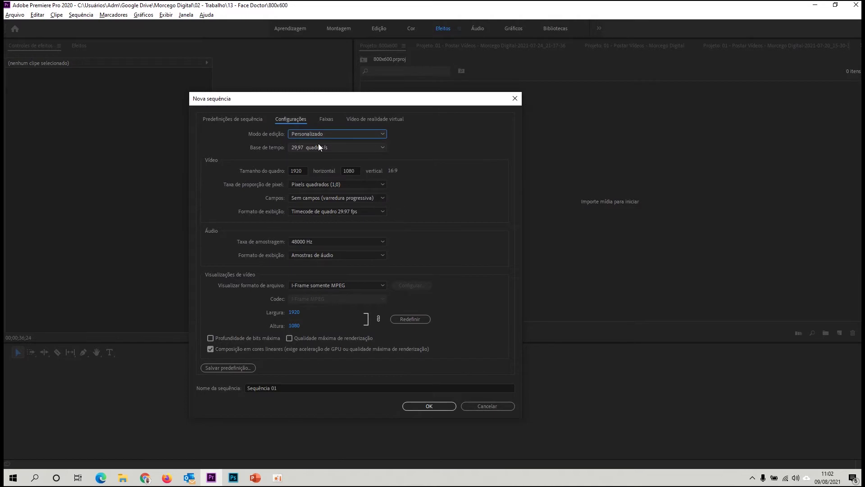
pyautogui.click(302, 171)
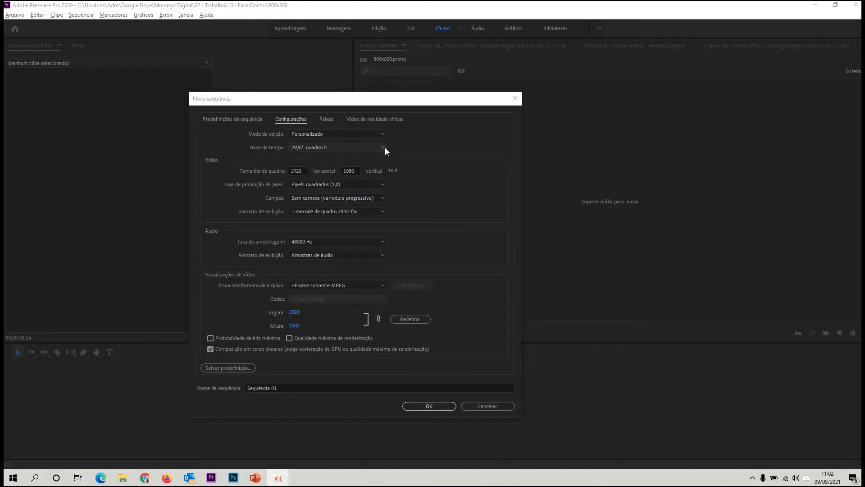
pyautogui.click(301, 171)
# Step: Set the frame size to 800 × 600, keeping the field order at no fields
pyautogui.write('800')
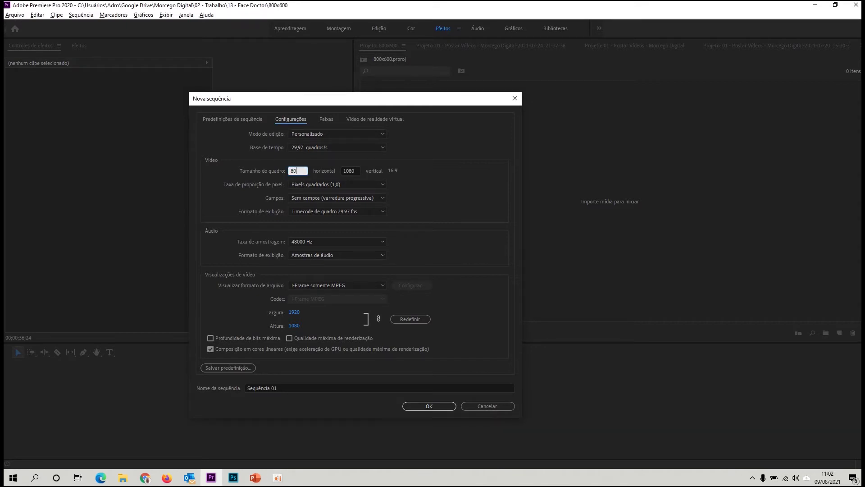
pyautogui.click(356, 168)
pyautogui.write('600')
pyautogui.press('Tab')
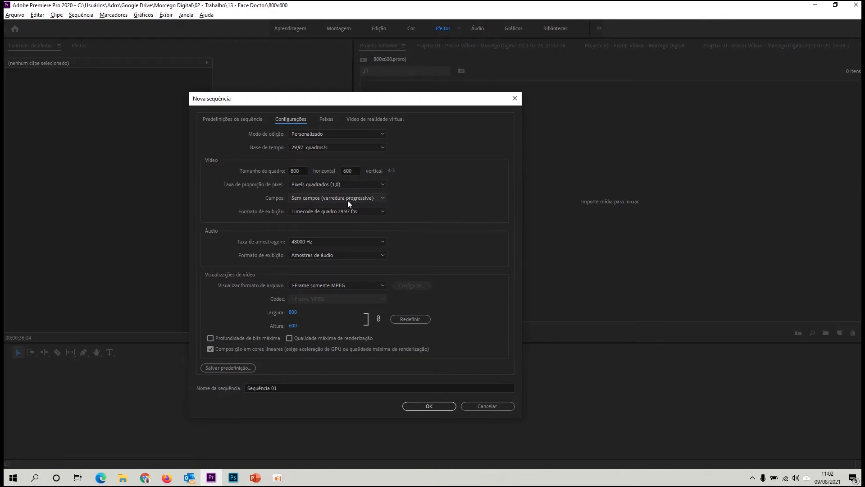
pyautogui.click(385, 197)
pyautogui.click(384, 198)
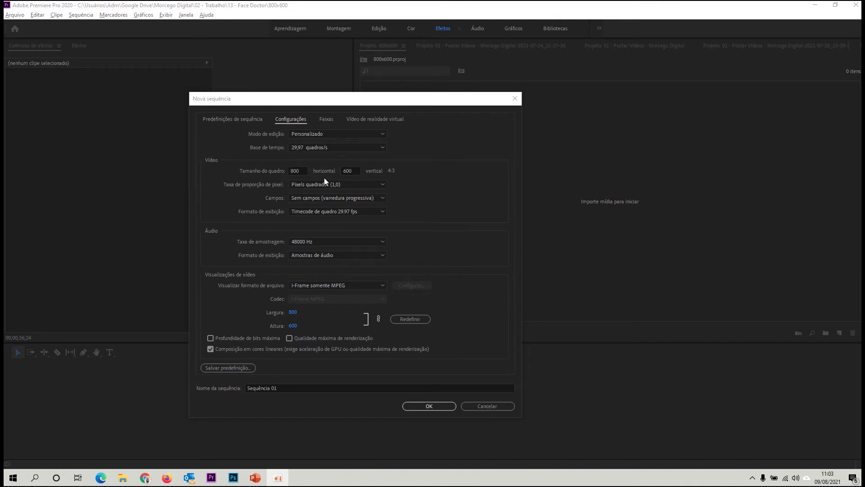
# Step: Save the current sequence settings as a custom preset named 800x600
pyautogui.click(225, 368)
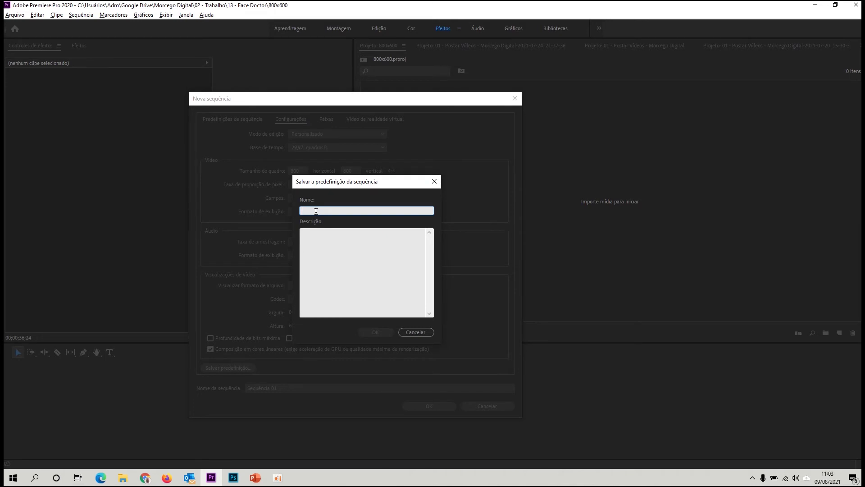
pyautogui.write('800x600')
pyautogui.click(374, 332)
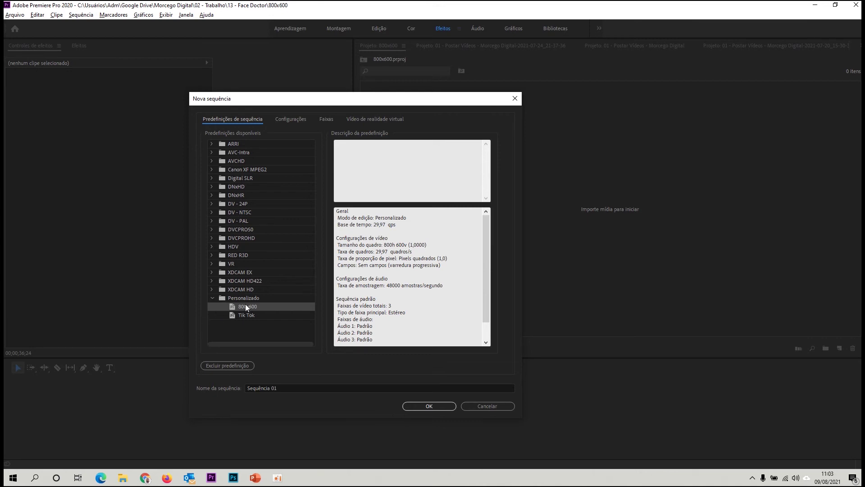
# Step: Choose the 800x600 preset under Personalizado and create Sequência 01 from it
pyautogui.click(247, 316)
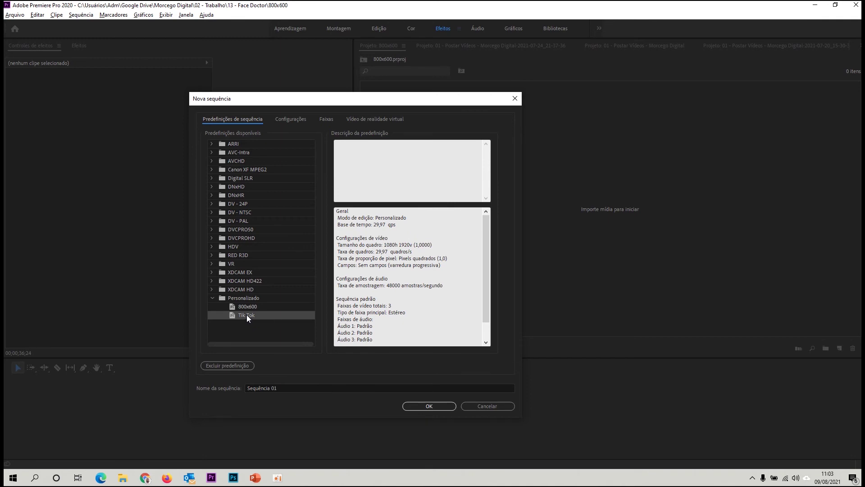
pyautogui.click(246, 309)
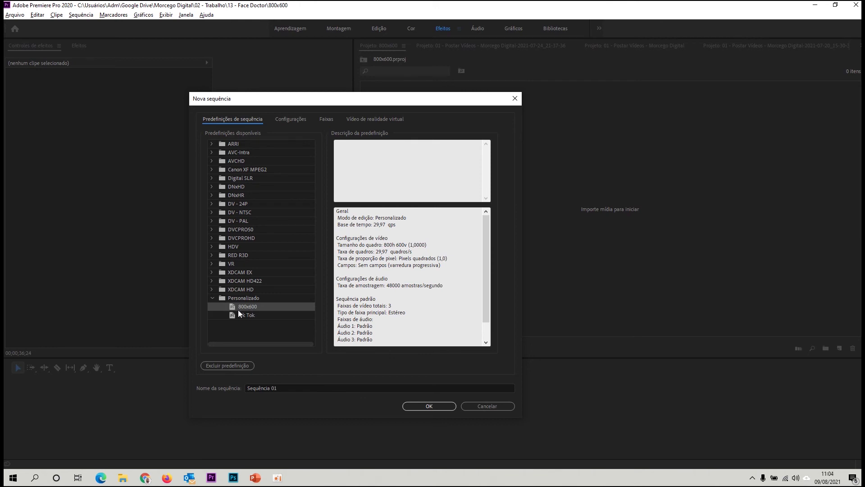
pyautogui.click(429, 406)
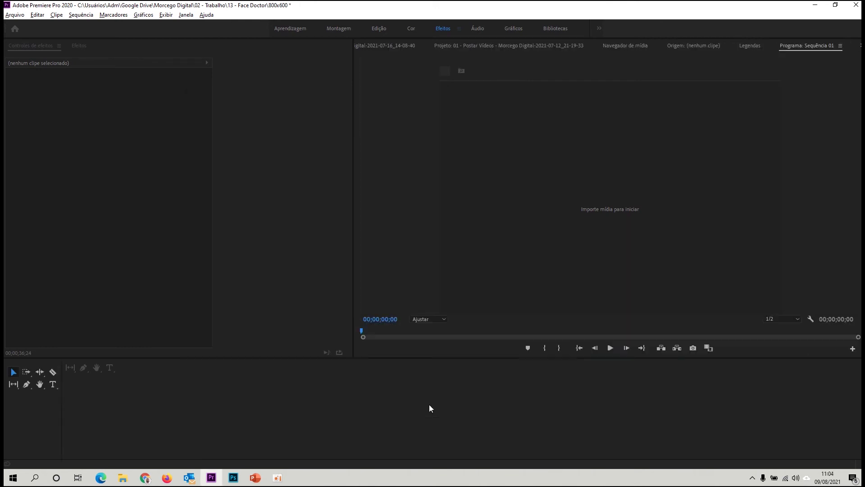